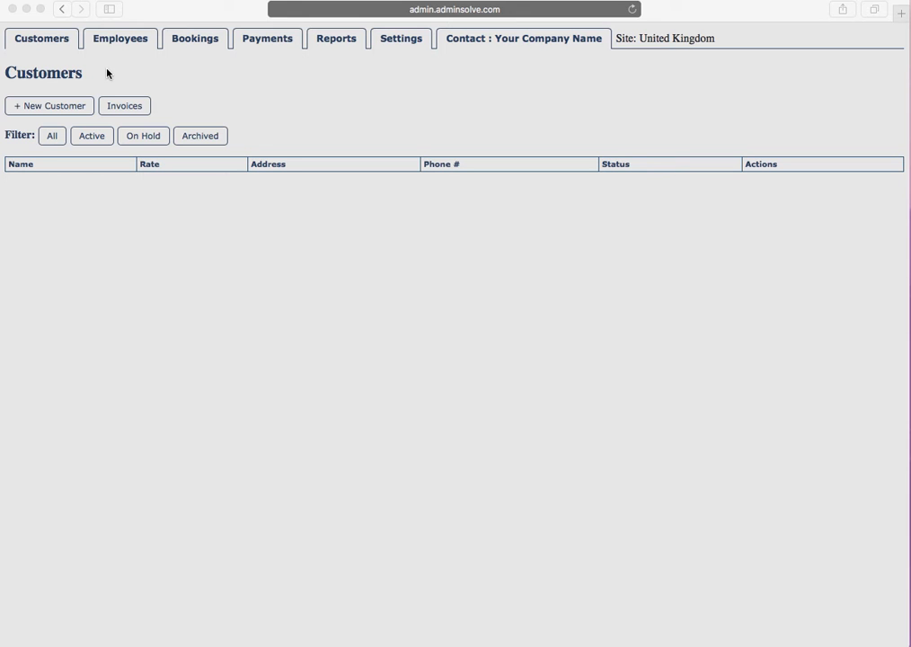
Step: Start a new customer and enter the customer's forename, surname and a rate of 20.00
click(54, 42)
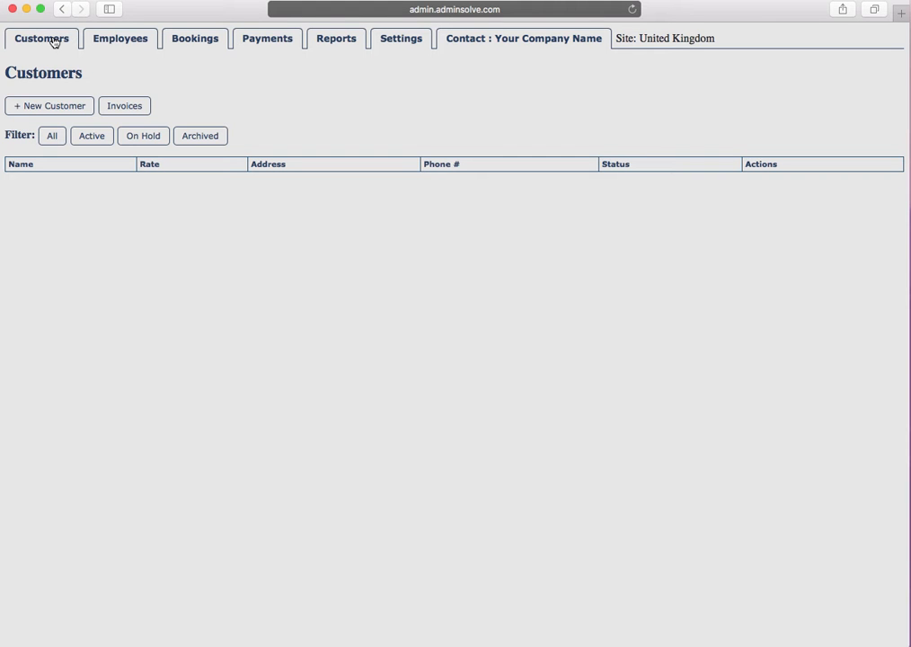
click(72, 109)
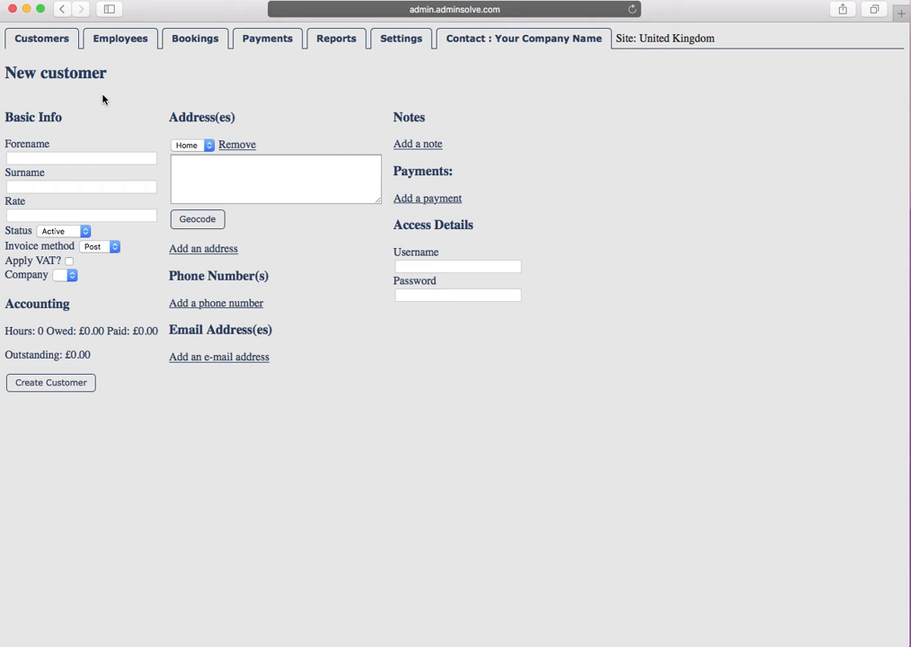
click(99, 159)
click(82, 186)
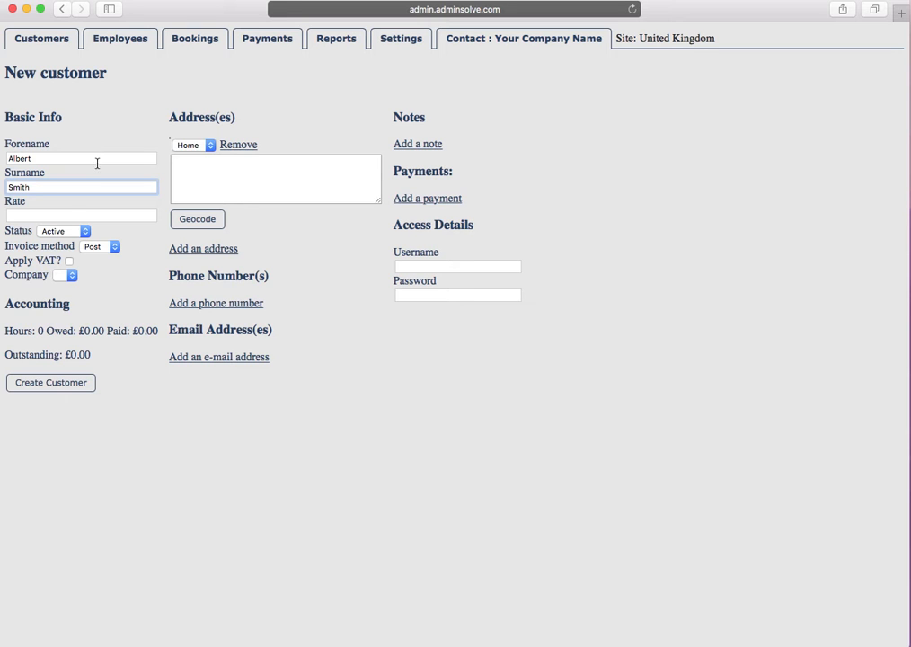
click(55, 215)
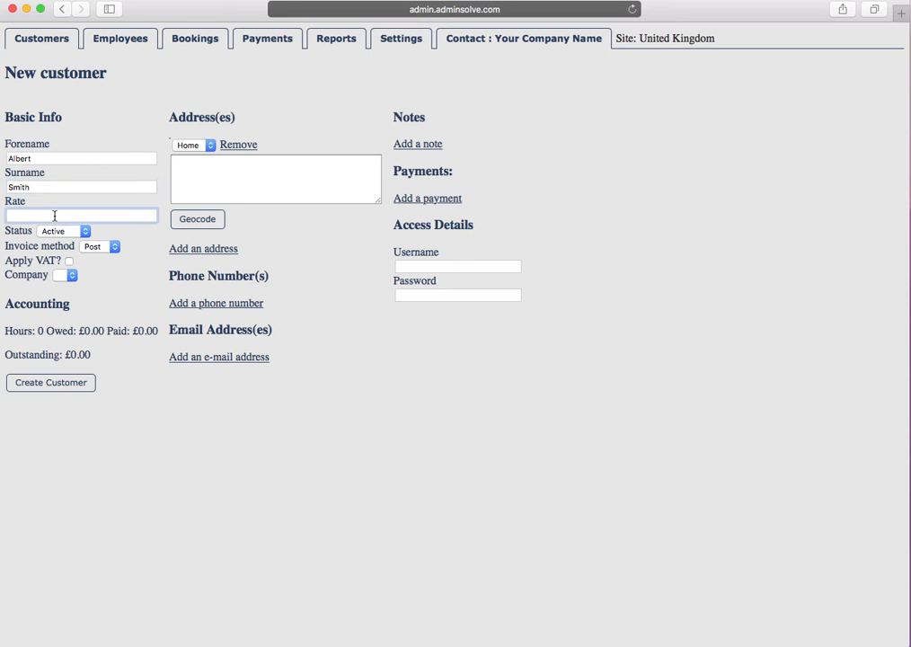
text(20.00)
Step: Keep the status Active, set the invoice method to Email, and leave Apply VAT unticked
click(87, 236)
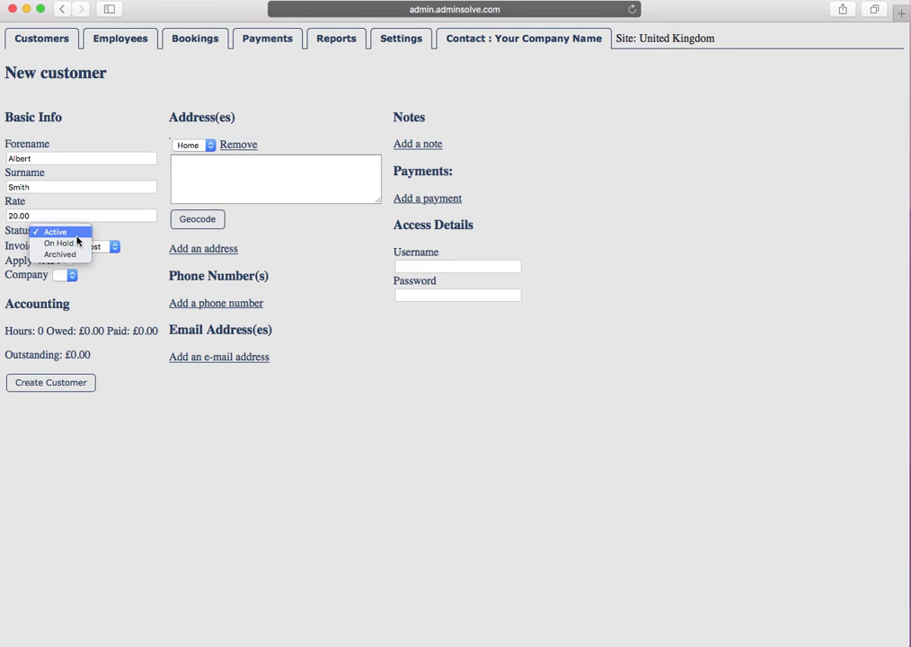
click(77, 234)
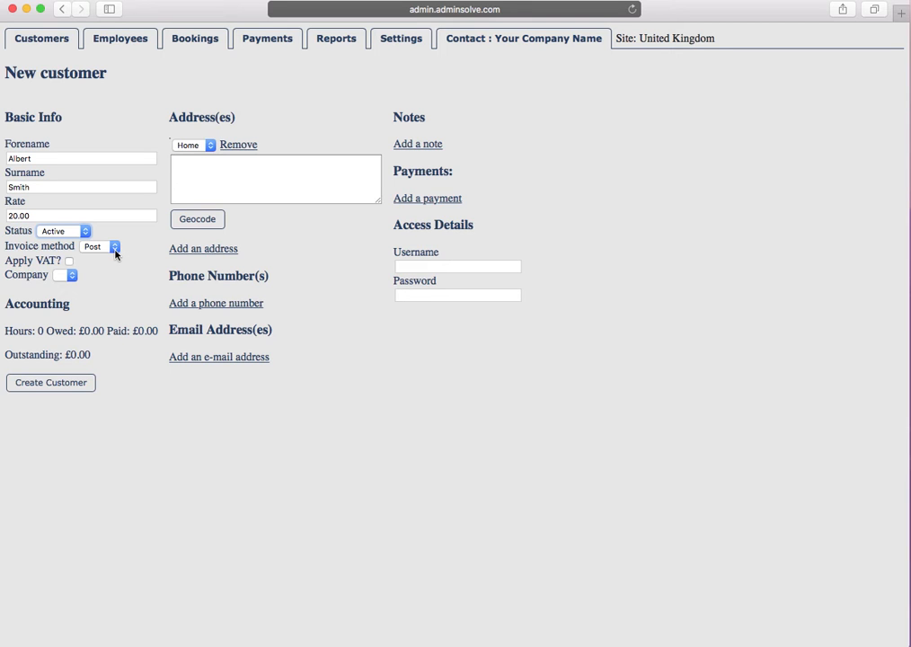
click(115, 251)
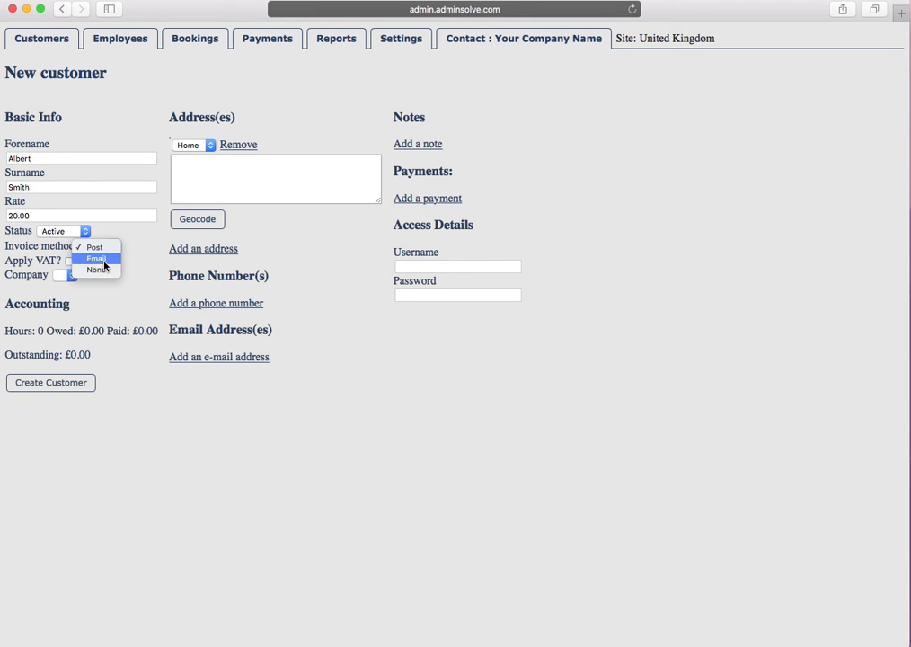
click(104, 266)
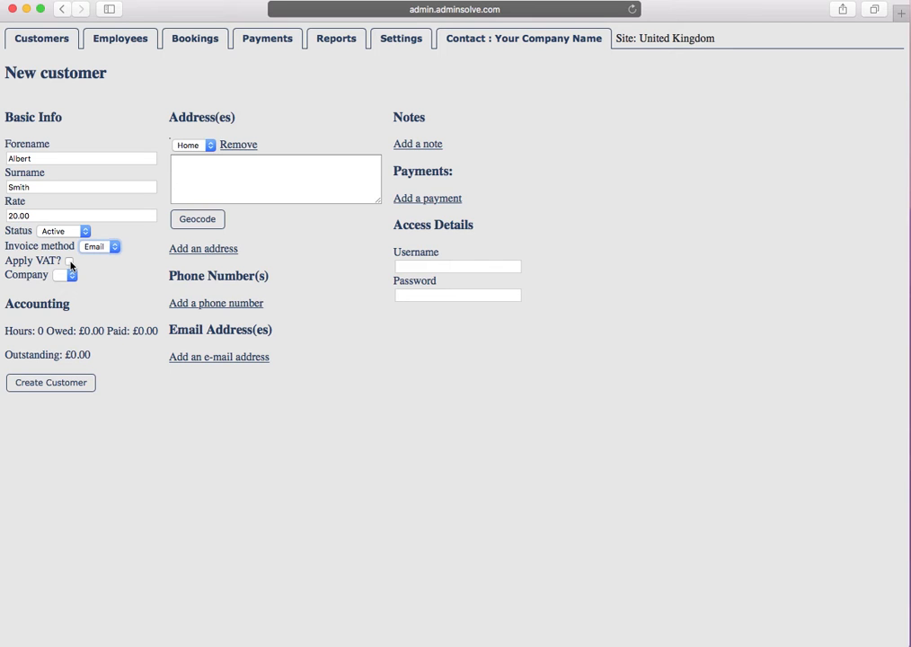
click(70, 261)
click(70, 261)
Step: Add a second address entry and set its type to Billing
click(195, 166)
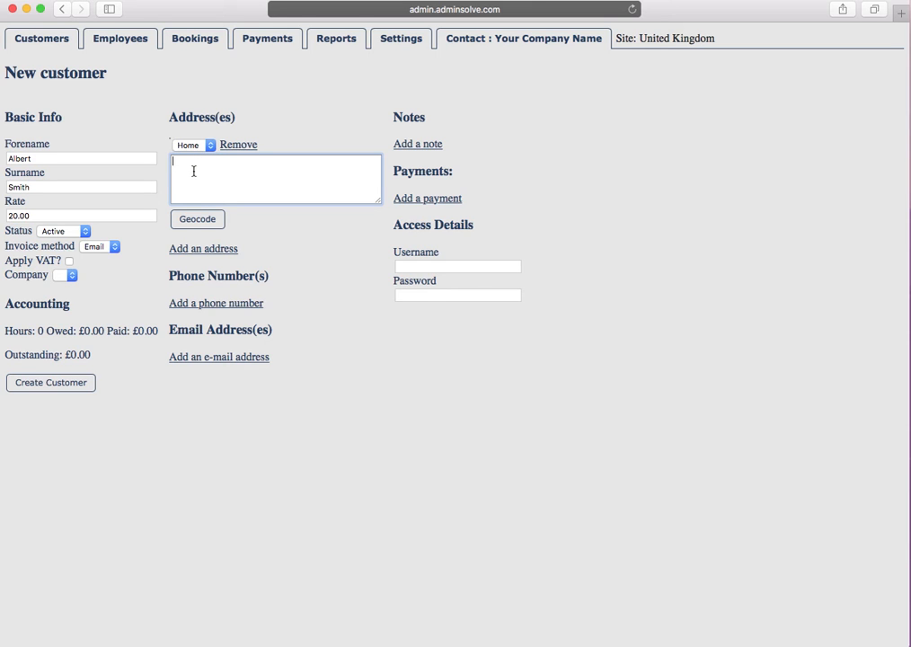
click(203, 250)
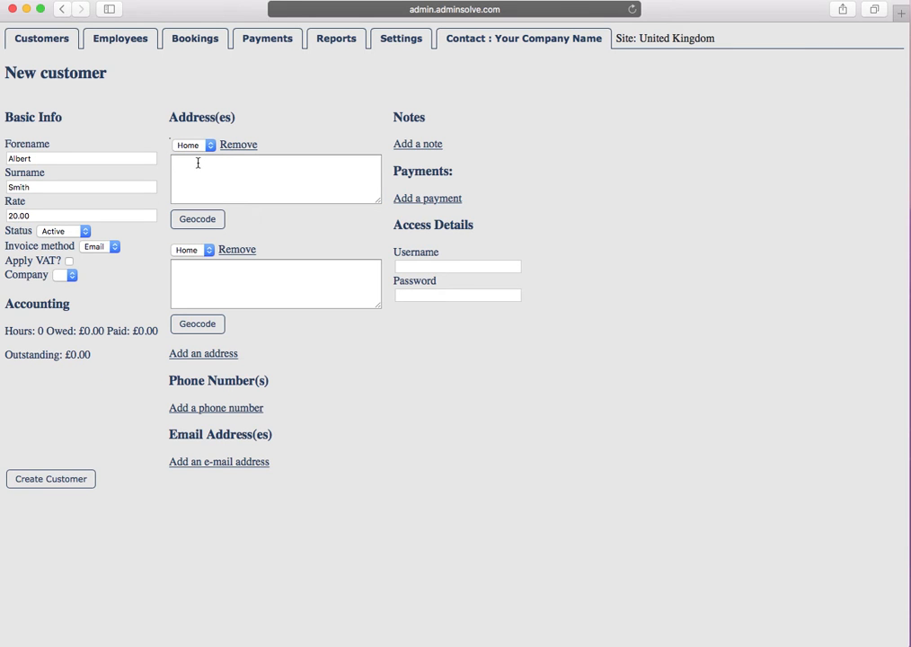
click(210, 255)
click(204, 262)
Step: Enter the customer's three-line home address, then add a phone number entry
click(193, 166)
text(2)
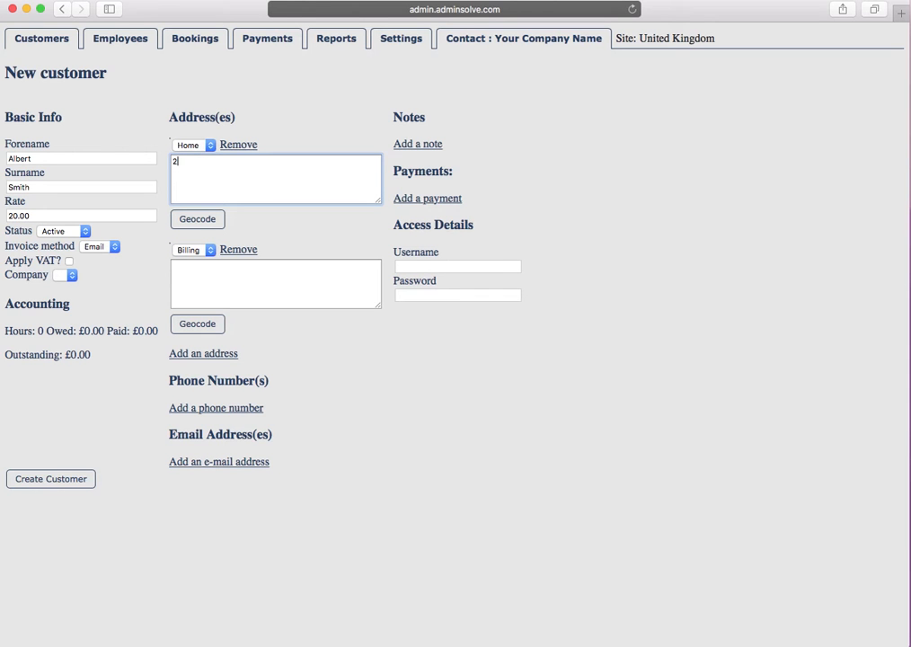
key(Return)
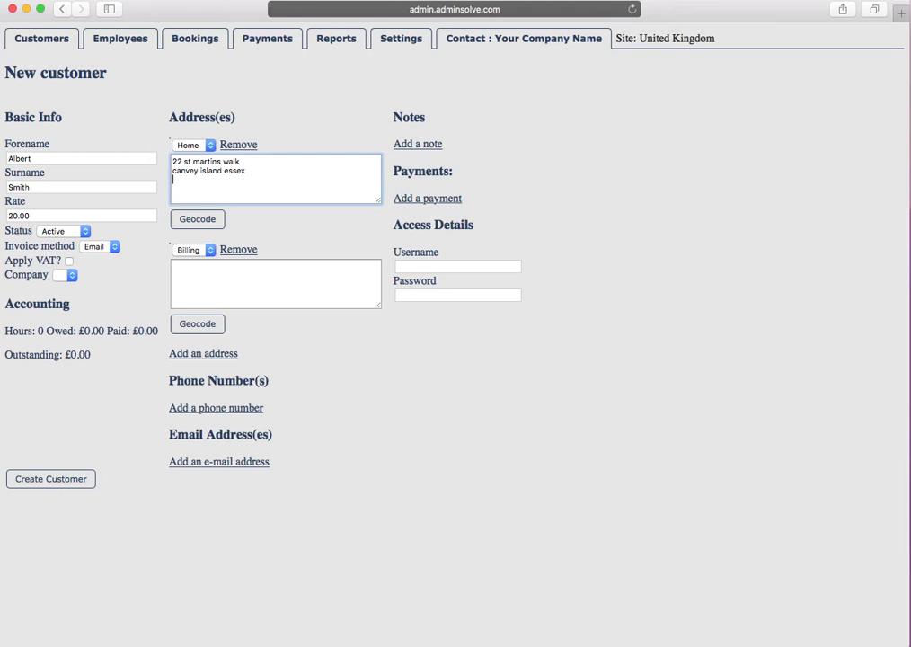
key(Return)
click(236, 407)
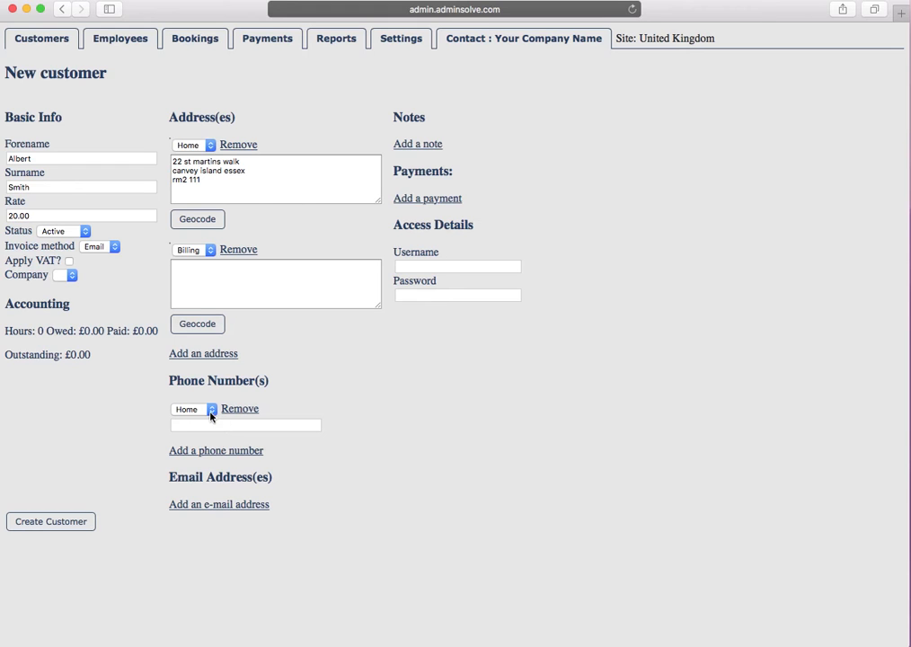
Step: Fill in the customer's home phone number and add their Gmail e-mail address
click(206, 425)
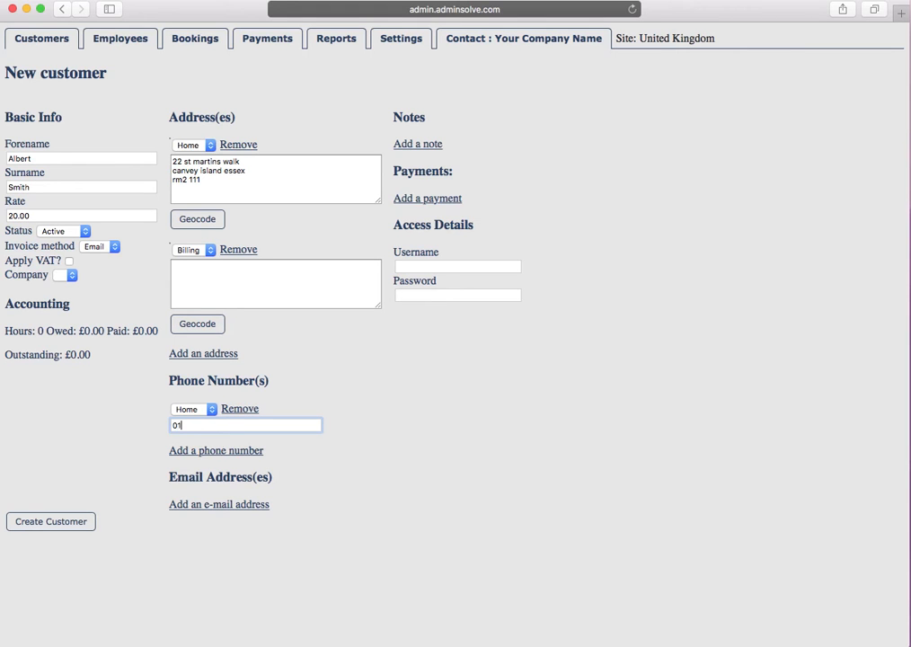
click(229, 506)
click(224, 521)
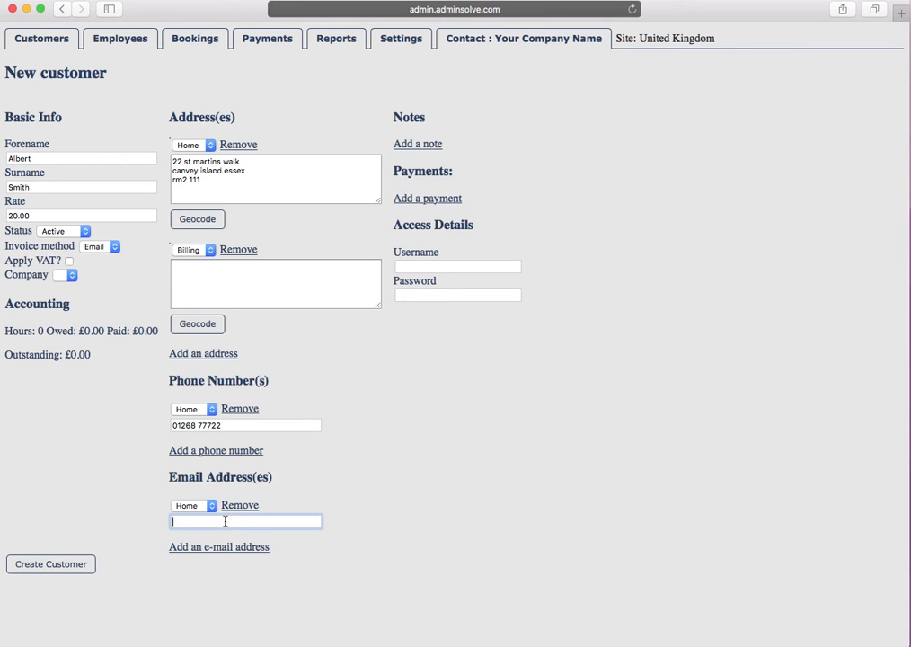
Step: Add a two-line note: 'please leave dog in' and 'key under the mat'
click(425, 145)
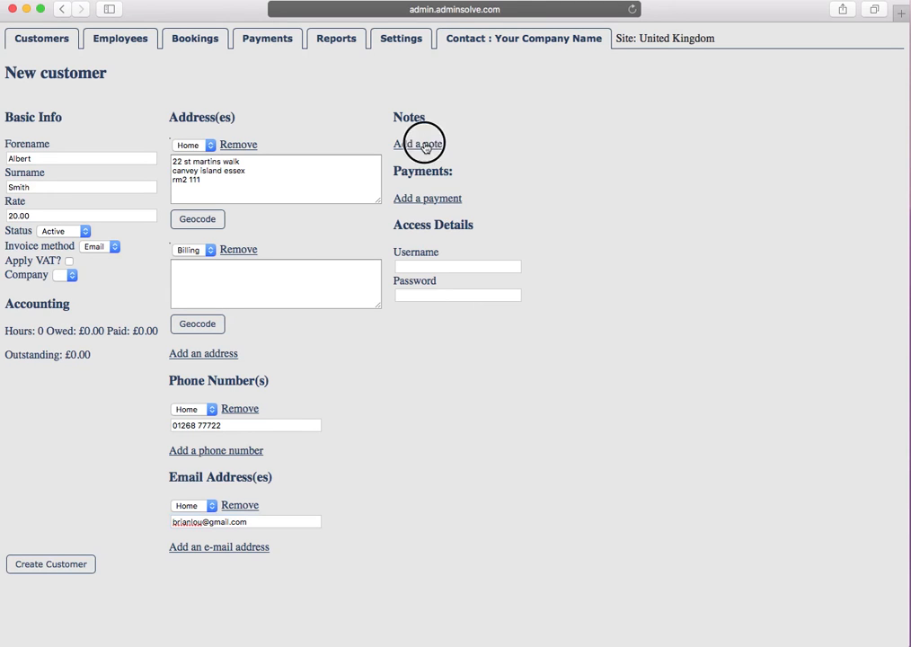
click(423, 144)
text(please leave dog in)
key(Return)
text(key under the mat)
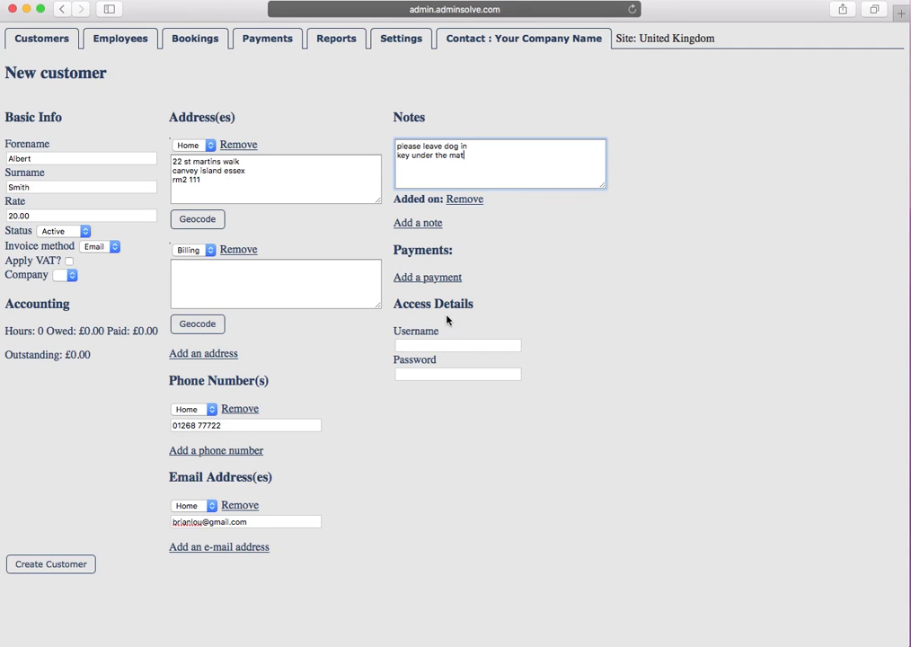
Step: Enter the customer's login username and their account password
click(447, 345)
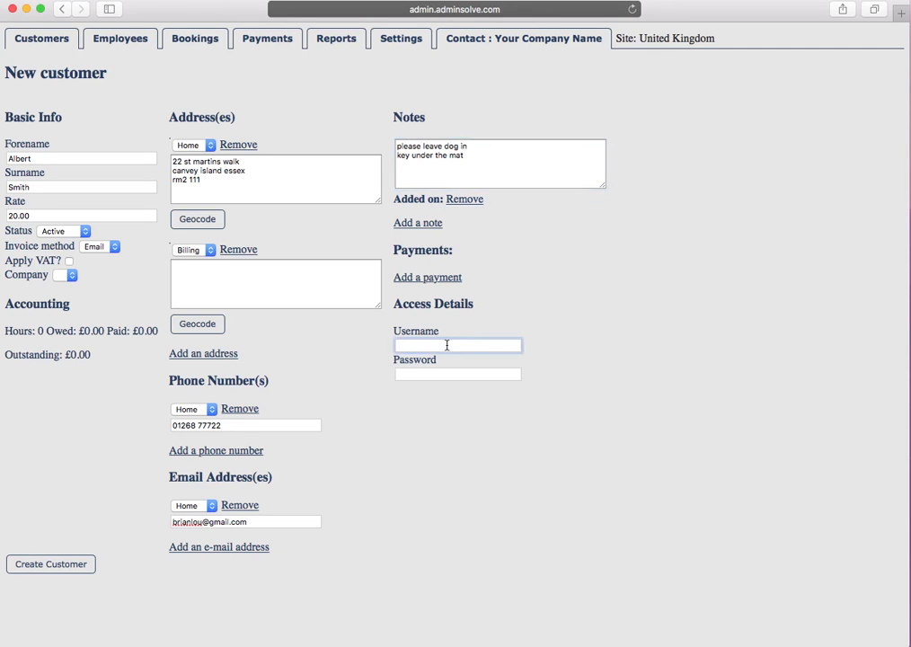
text(Albert)
click(448, 374)
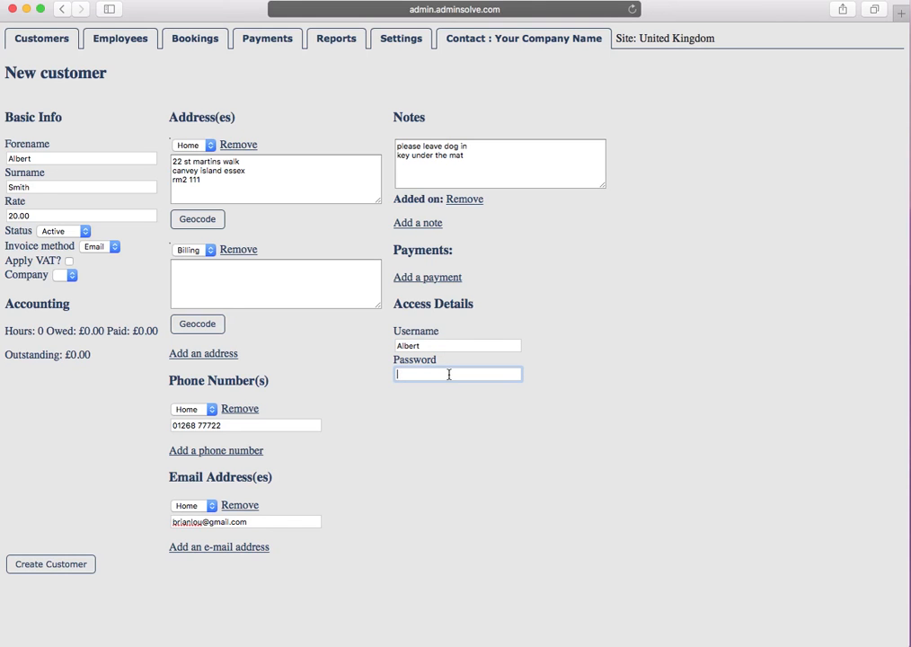
Step: Create the customer record with Create Customer
click(68, 568)
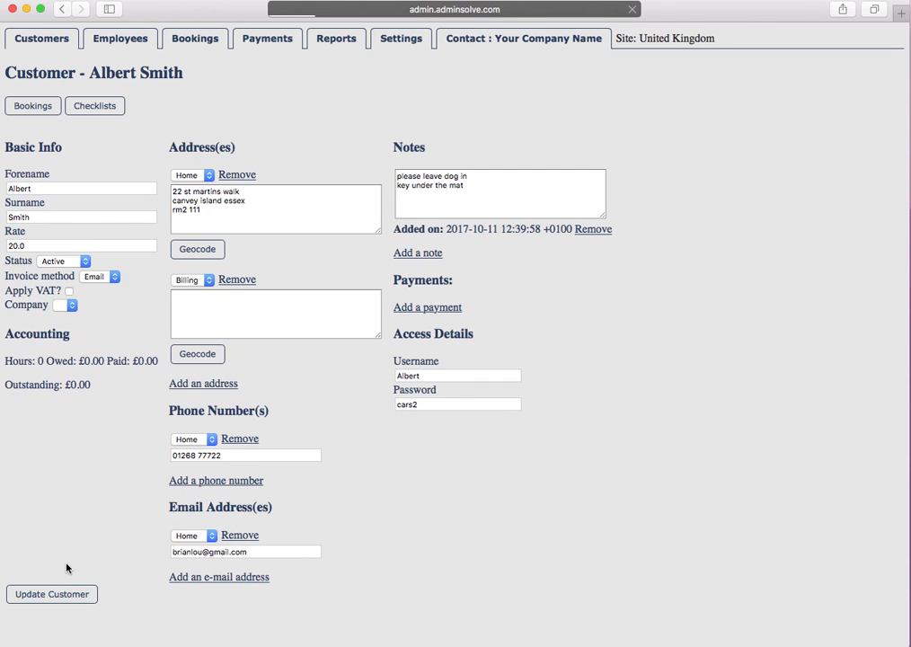